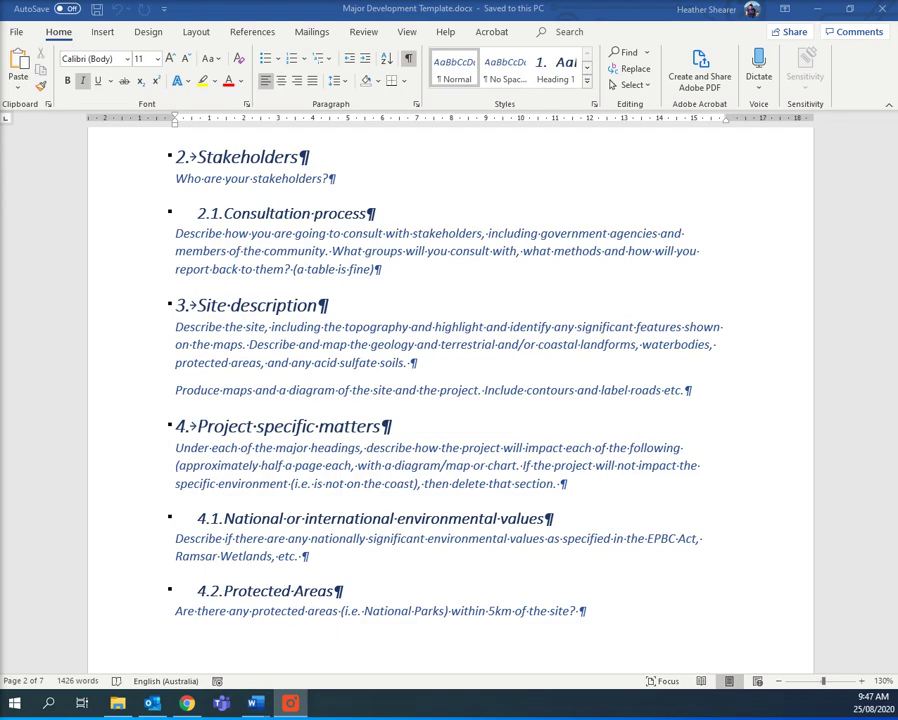
Step: Switch from the Word development template to the Queensland Globe map of the outlined site
left_click(187, 703)
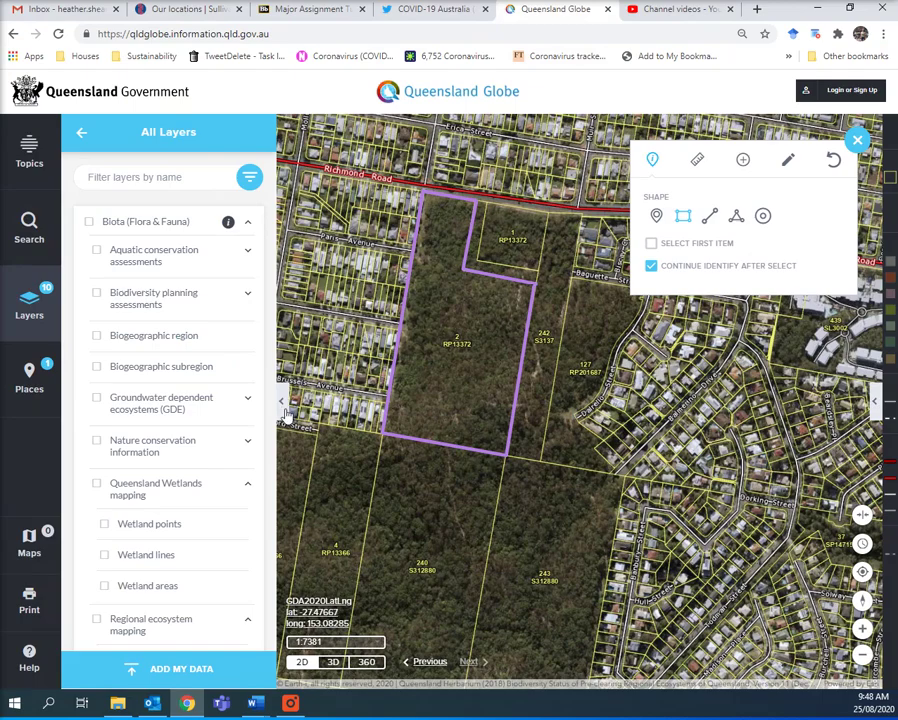
Step: Close the Identify panel covering the map and find the Elevation group in the layers list
left_click(857, 140)
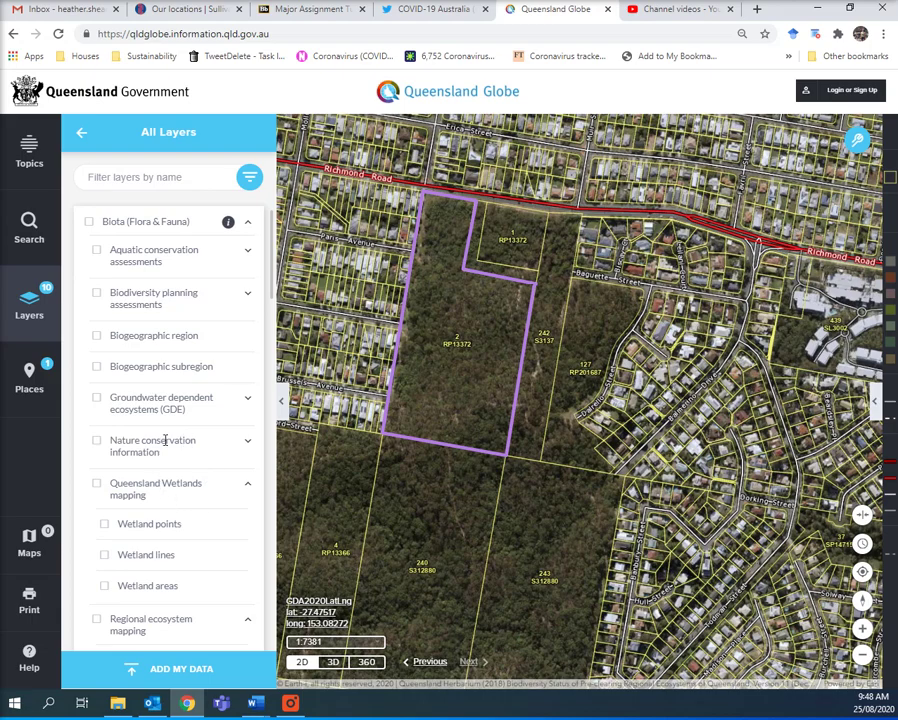
scroll(190, 380, "down", 4)
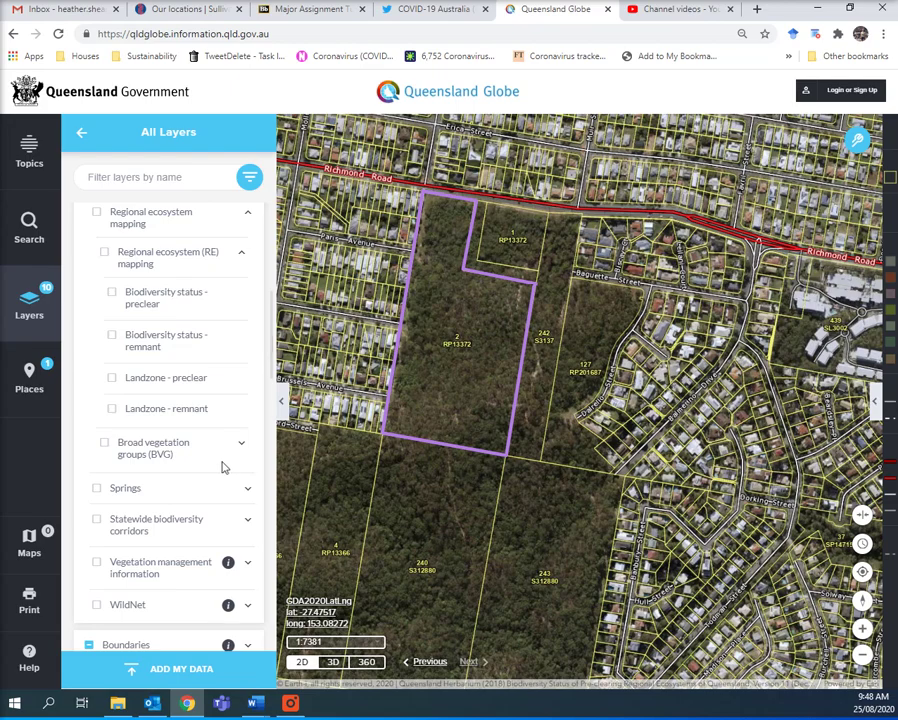
scroll(220, 462, "down", 5)
scroll(220, 462, "down", 1)
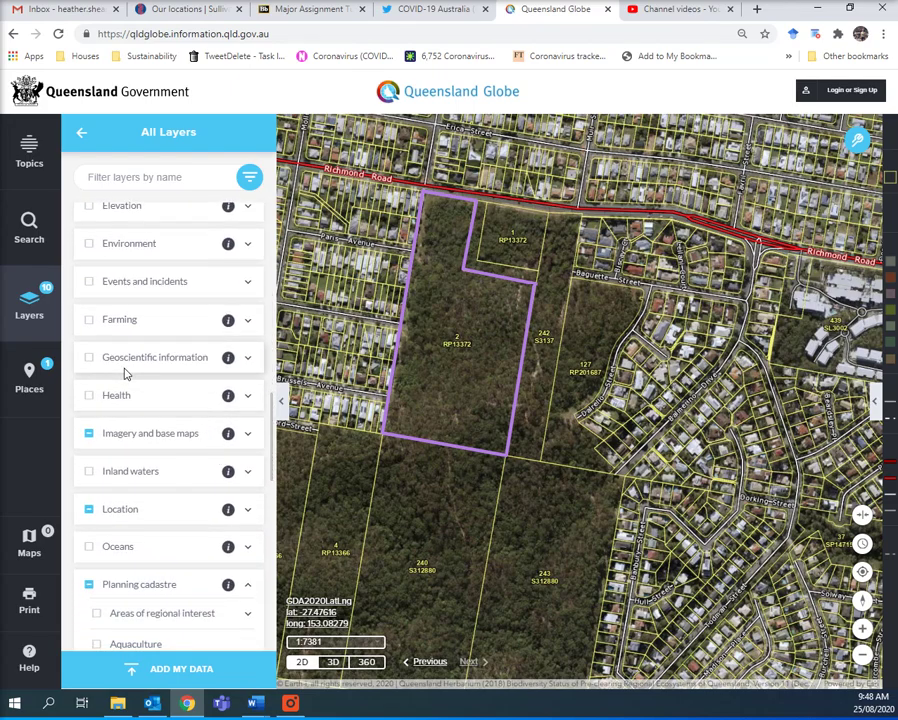
scroll(125, 373, "up", 5)
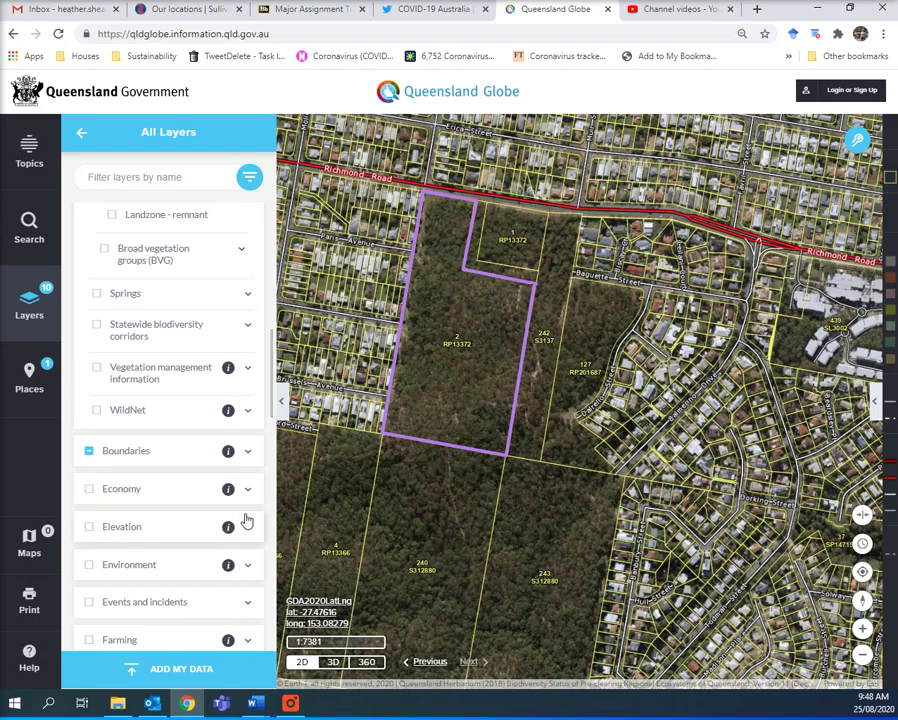
Step: Turn on the Elevation Contours layer, showing contours labelled 30 to 50 across the parcel
left_click(247, 527)
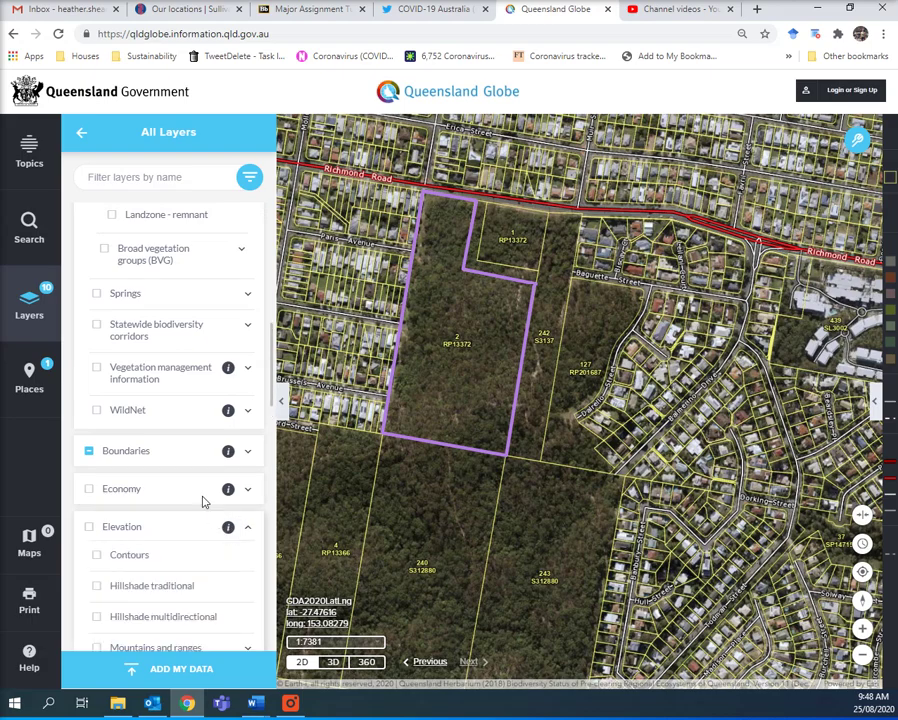
left_click(96, 555)
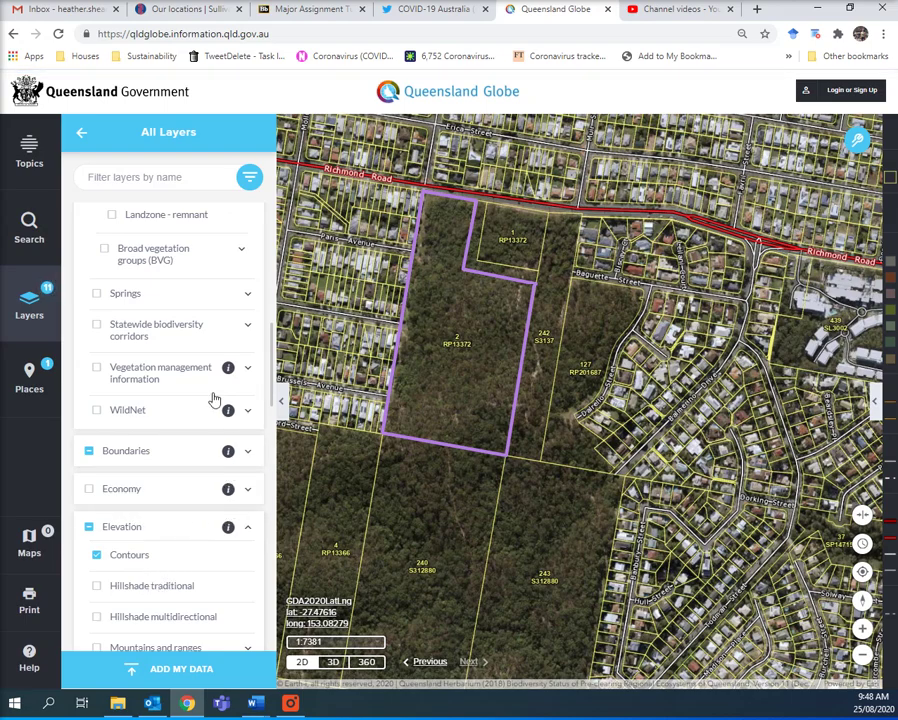
scroll(468, 472, "down", 1)
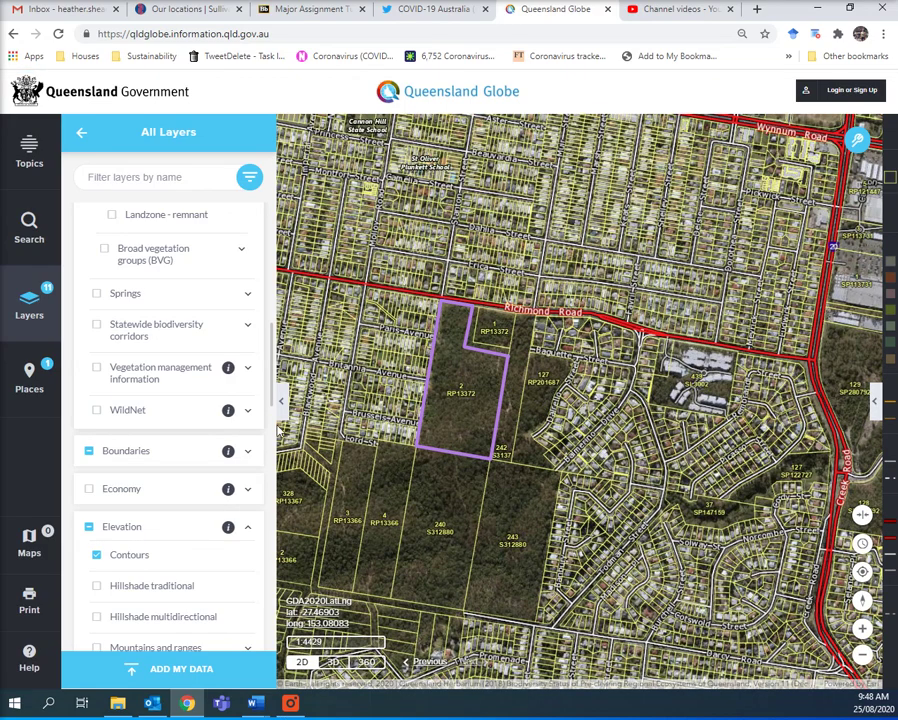
scroll(404, 505, "down", 2)
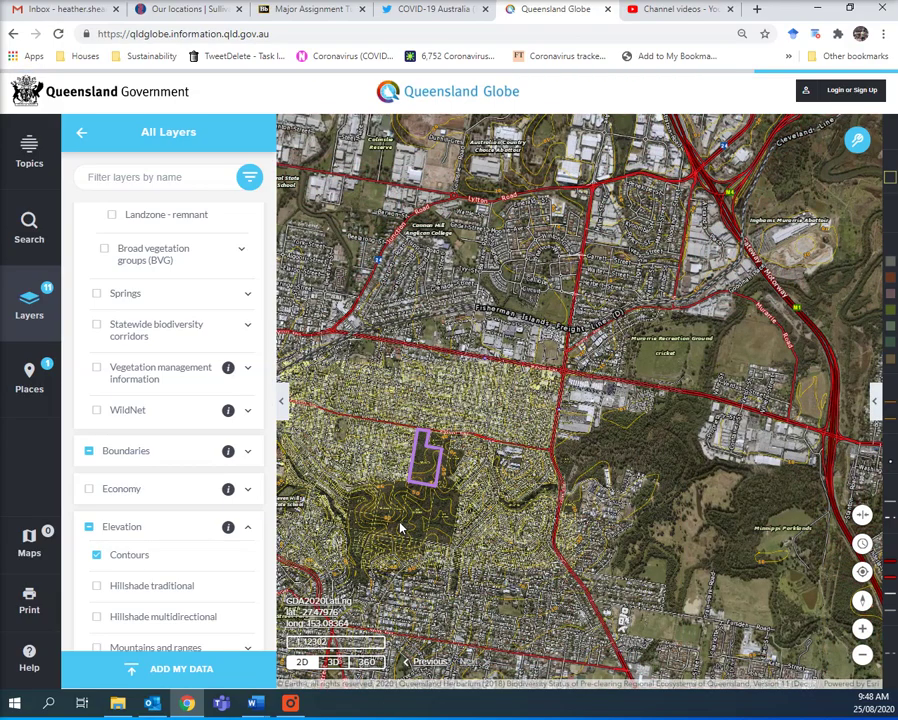
scroll(406, 463, "up", 2)
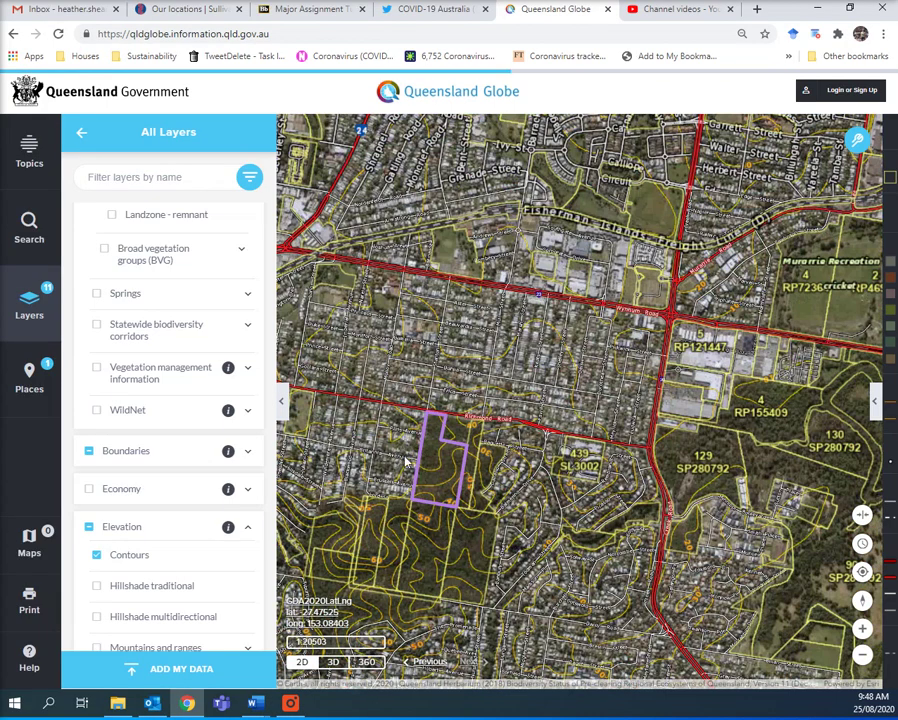
scroll(406, 463, "up", 3)
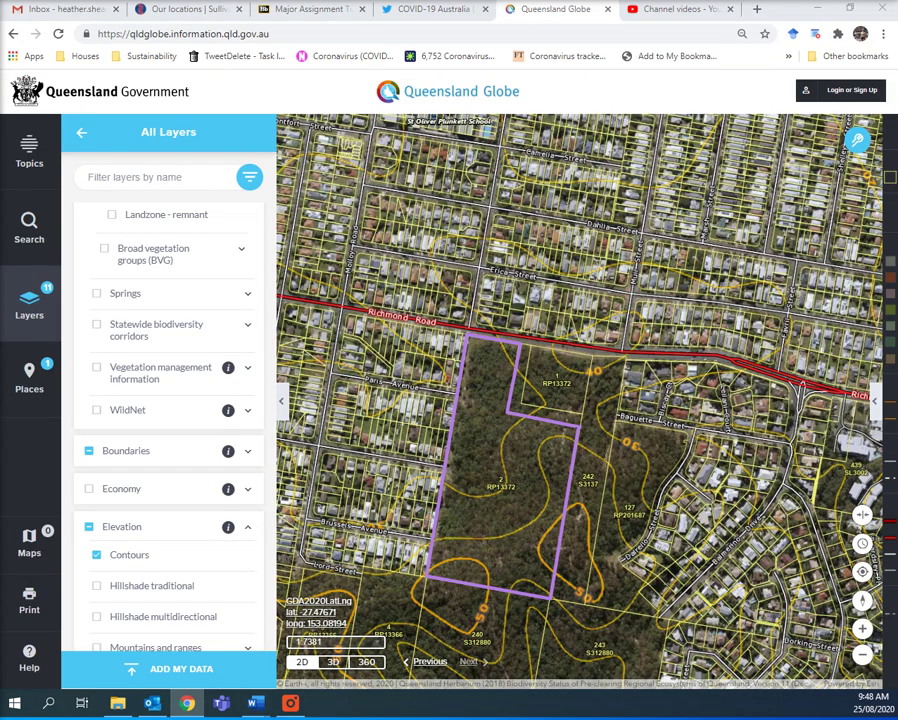
key("alt+Tab")
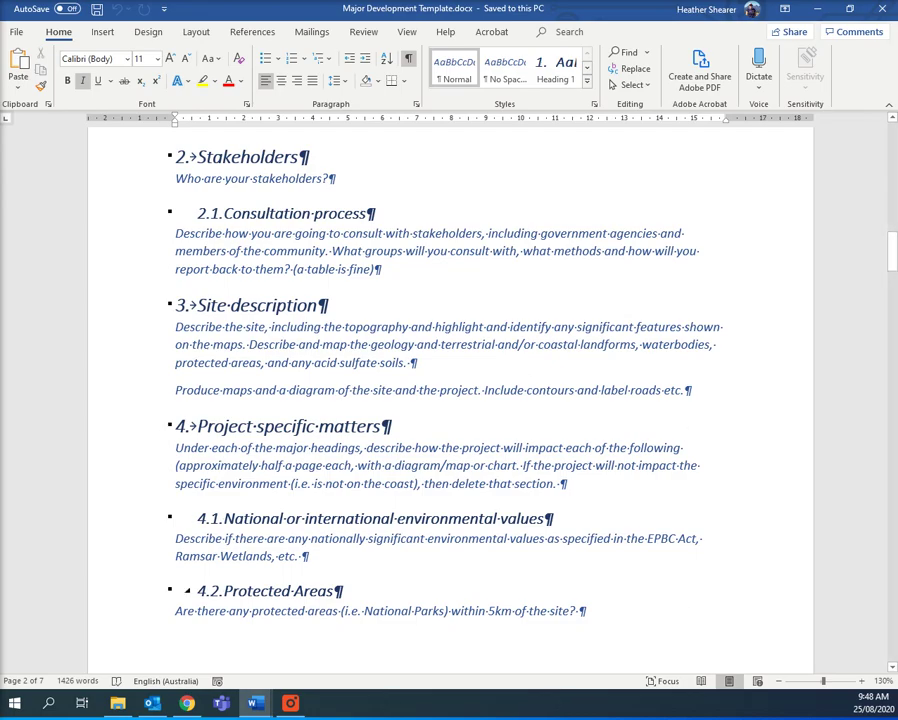
key("alt+Tab")
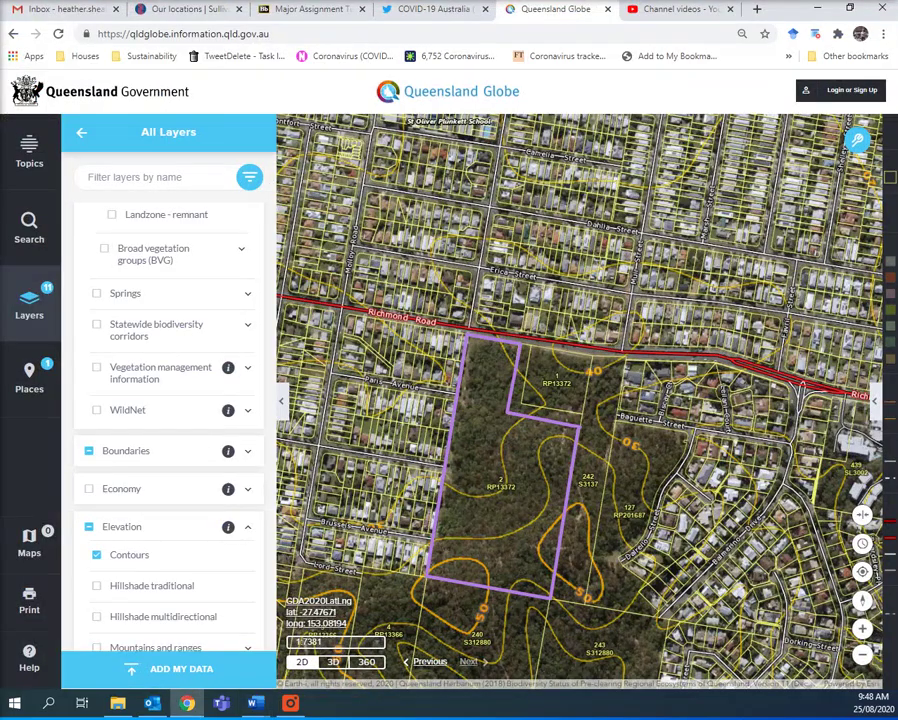
Step: Collapse the Regional ecosystem mapping layer group in the Layers panel
scroll(168, 495, "down", 15)
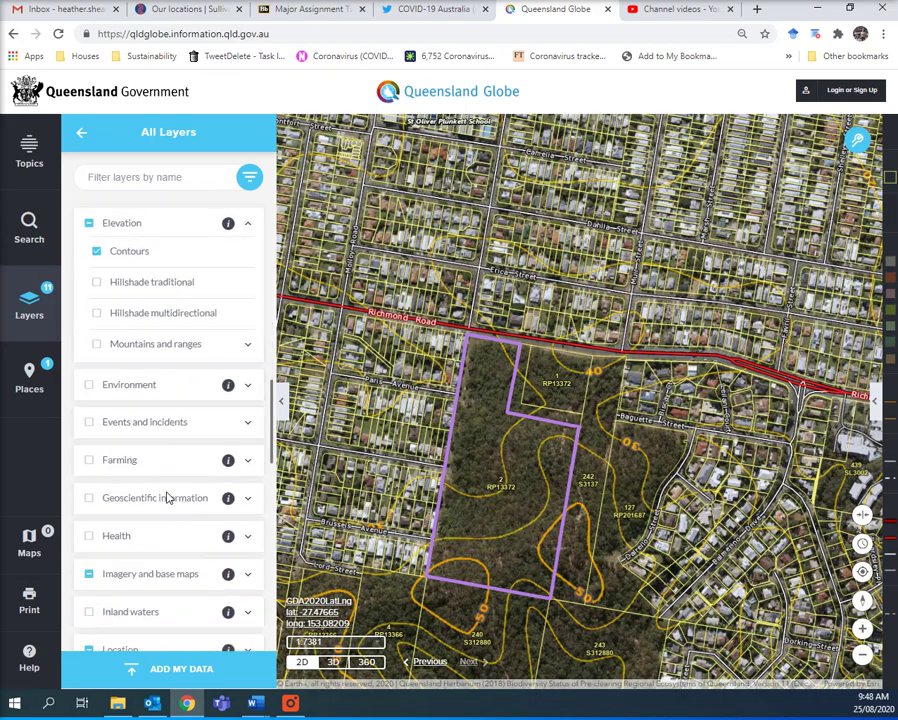
scroll(160, 505, "down", 5)
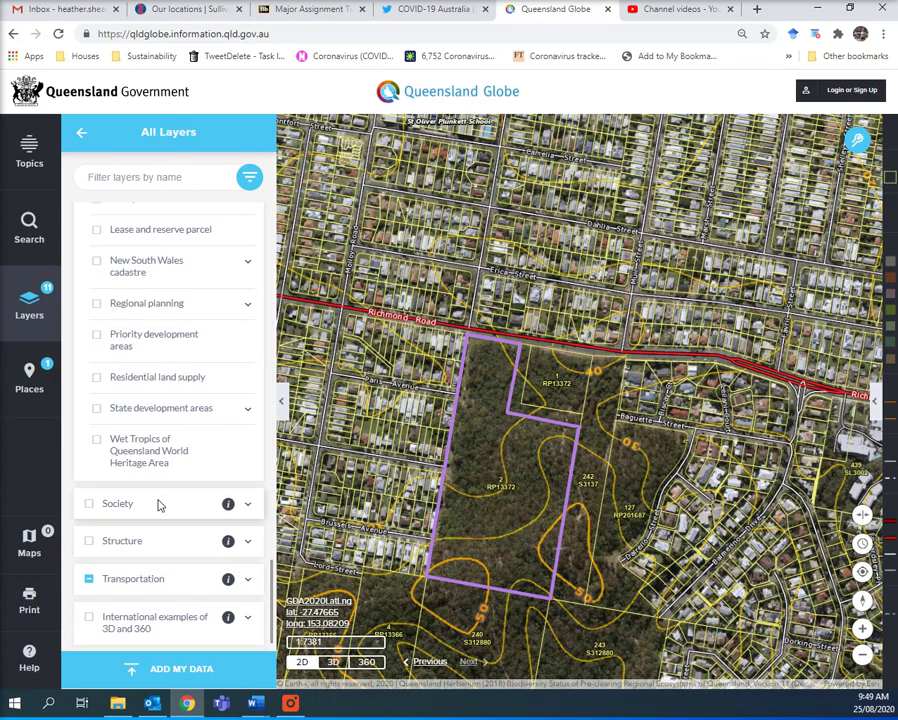
scroll(157, 506, "up", 6)
scroll(155, 509, "up", 15)
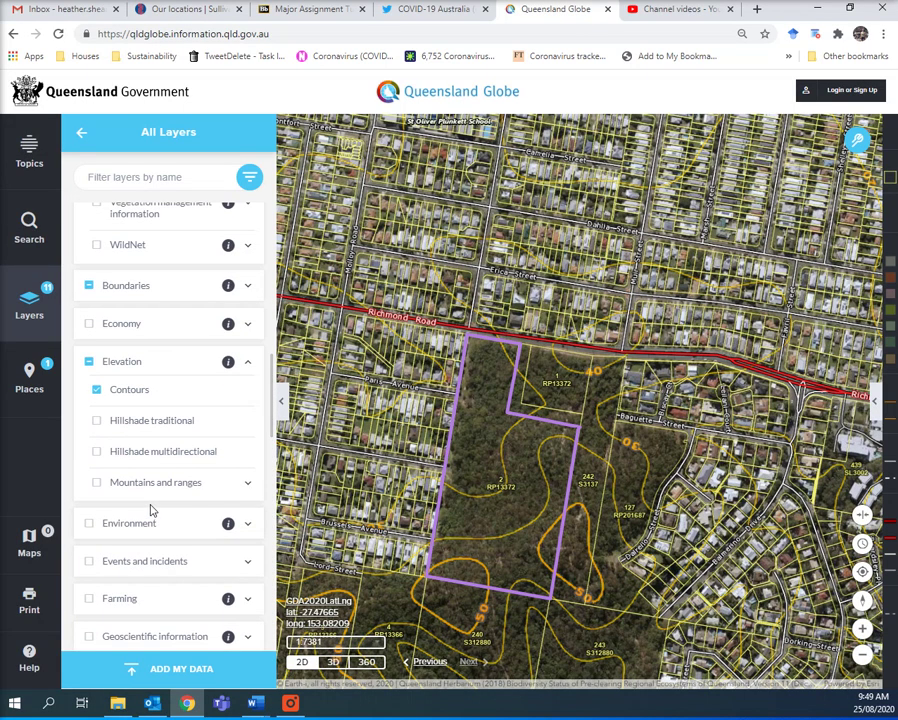
scroll(151, 510, "up", 10)
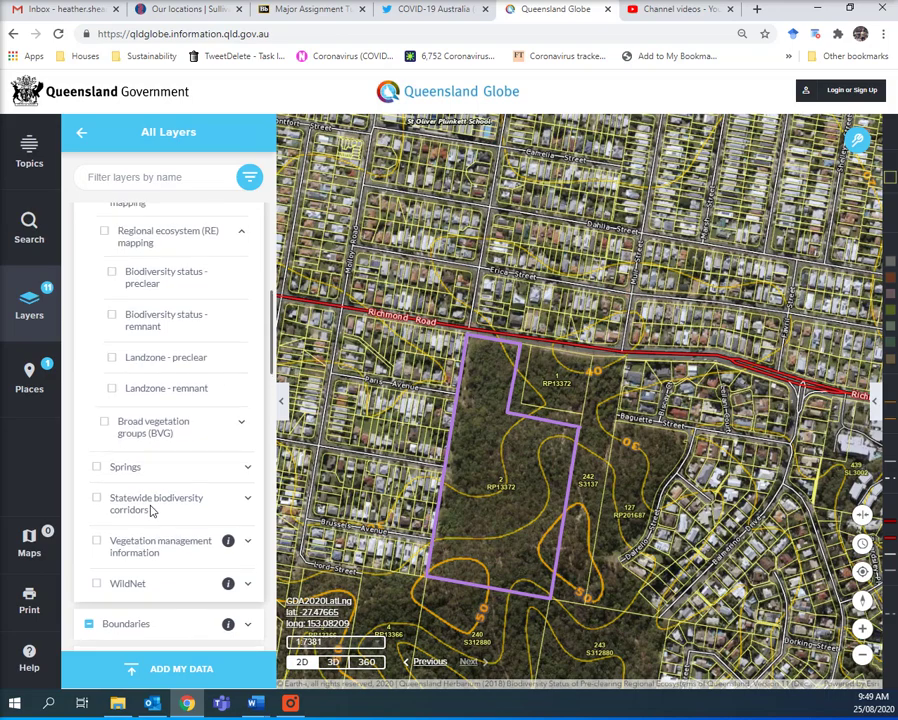
scroll(151, 507, "down", 3)
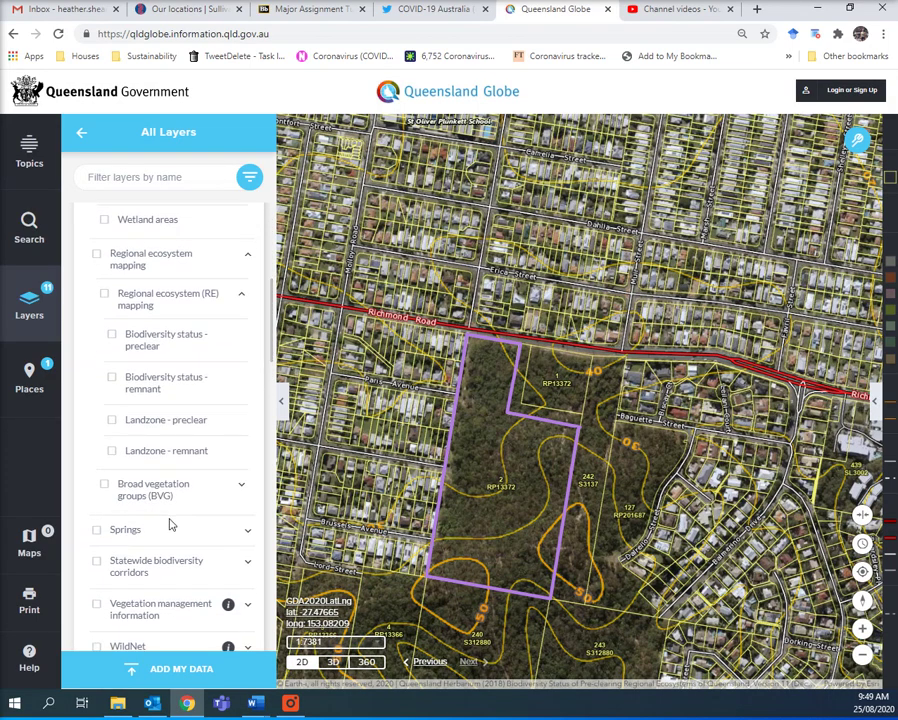
scroll(203, 360, "down", 4)
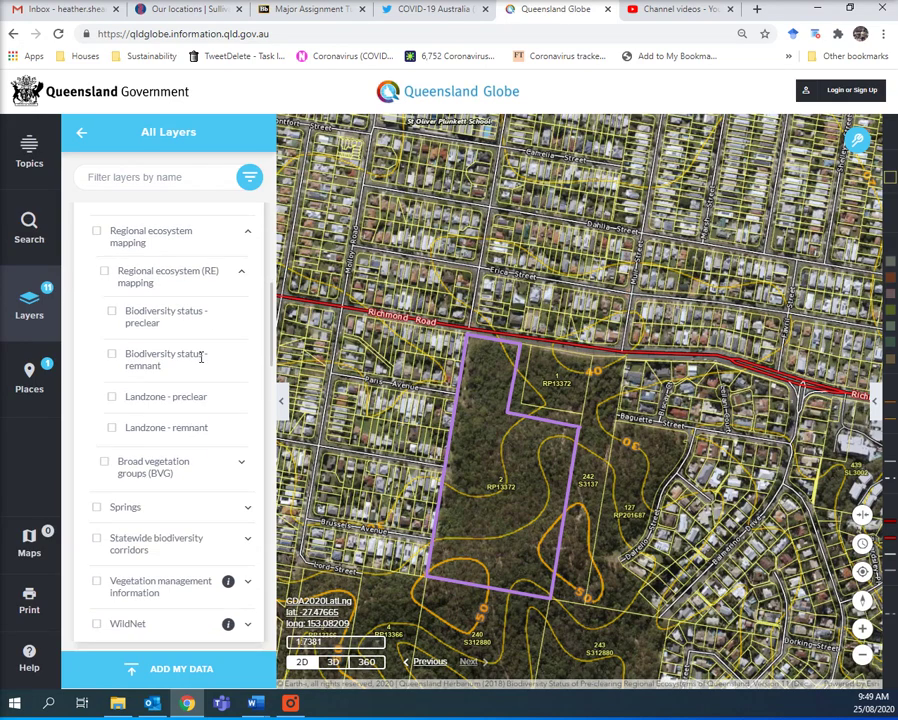
scroll(198, 364, "up", 4)
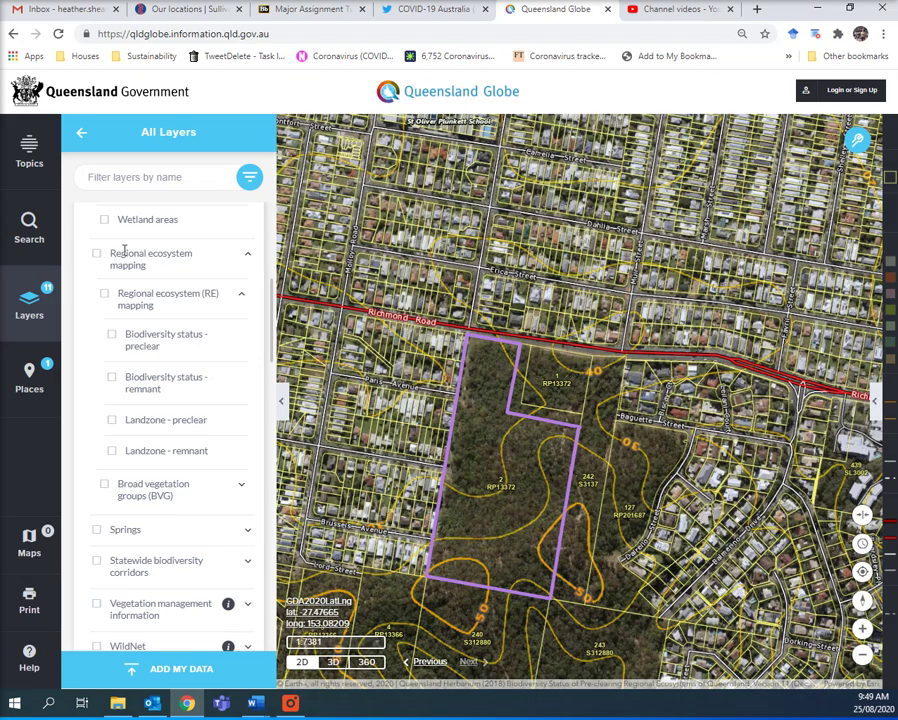
left_click(246, 256)
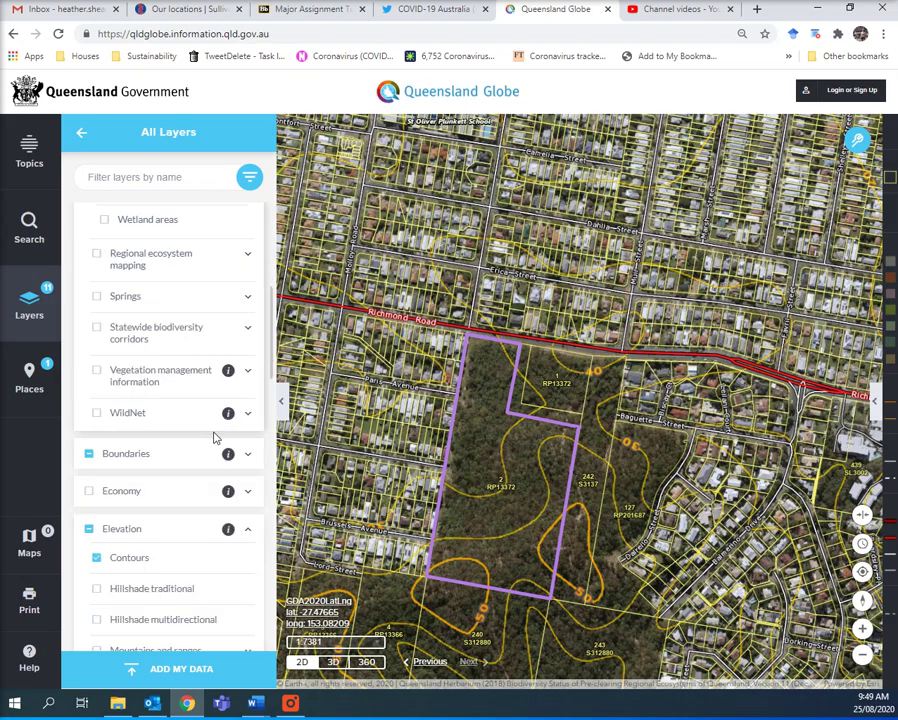
Step: Switch on the Active springs layer from the Springs group
left_click(248, 297)
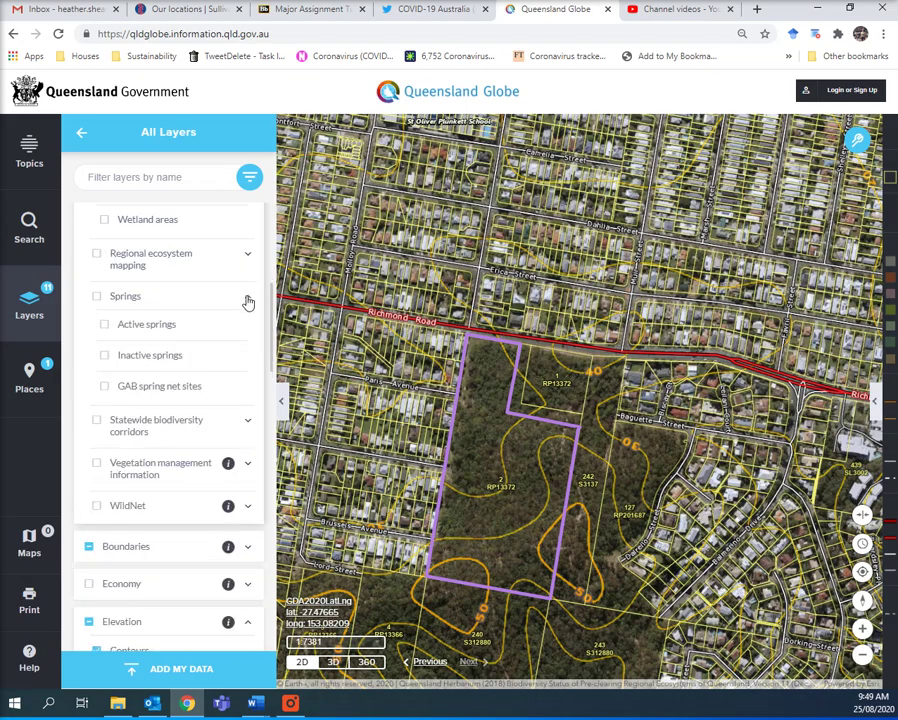
left_click(105, 327)
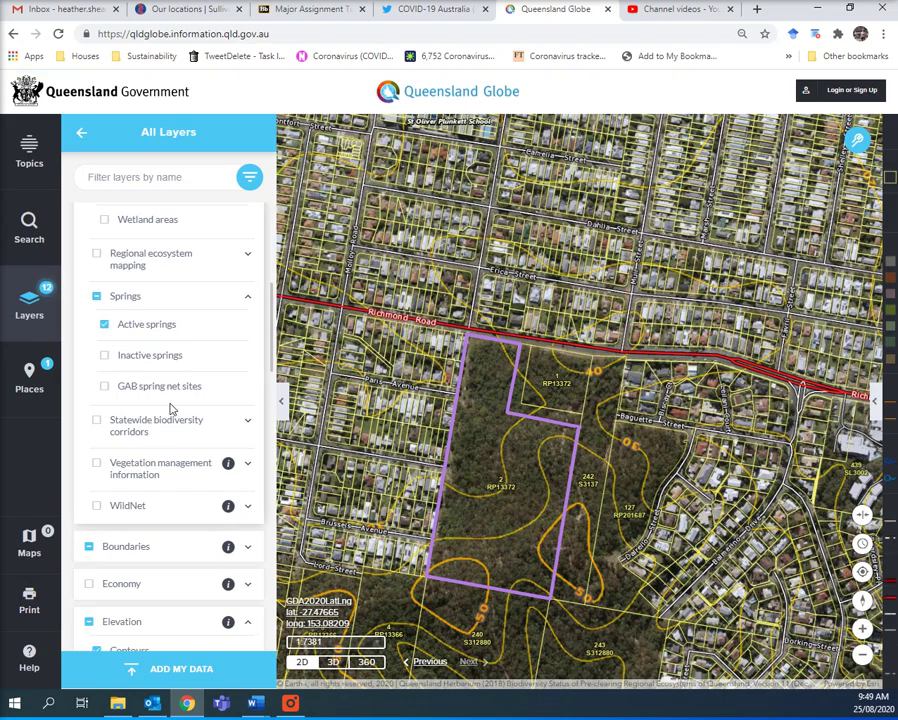
scroll(170, 409, "up", 3)
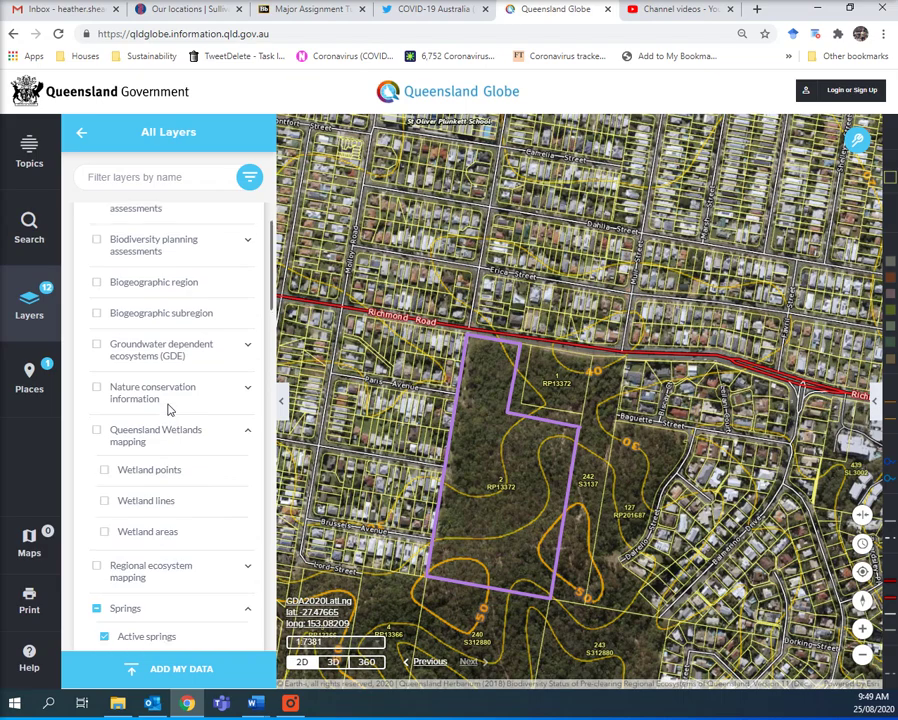
scroll(167, 409, "up", 1)
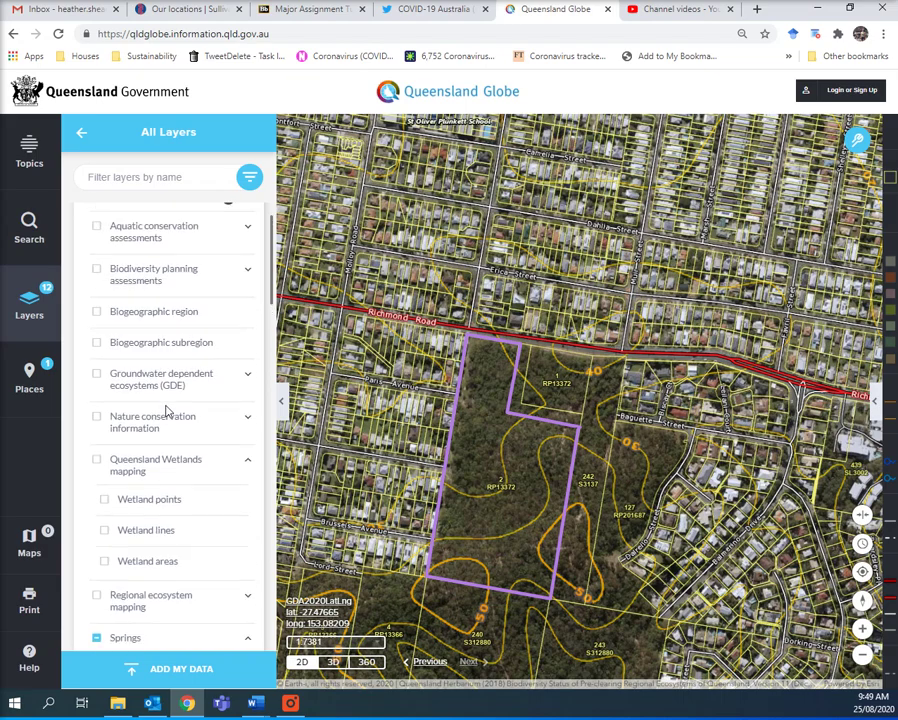
scroll(165, 408, "down", 3)
scroll(165, 408, "down", 5)
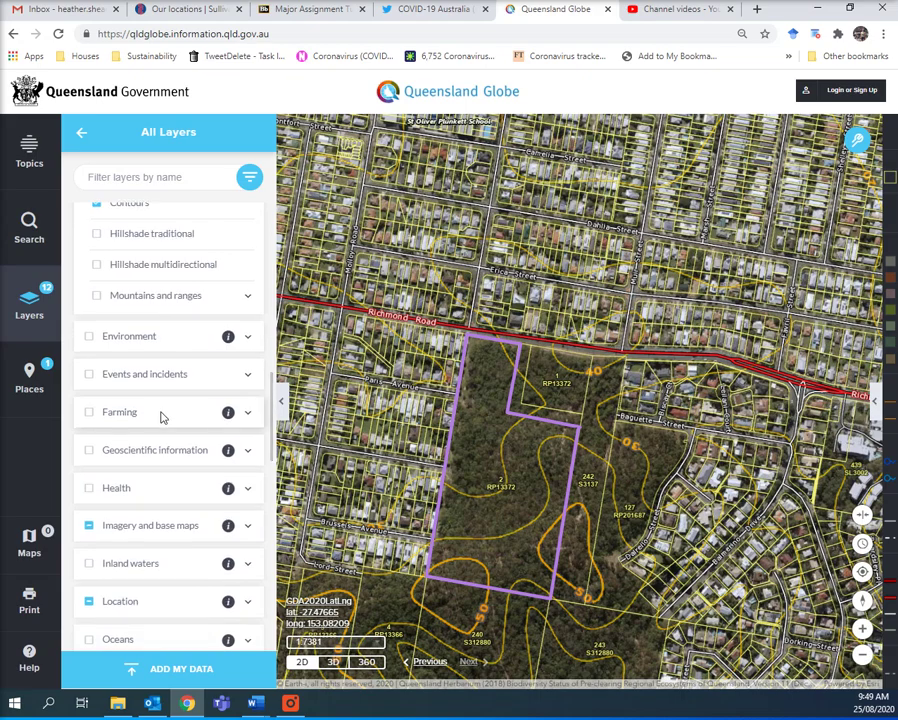
scroll(162, 416, "down", 3)
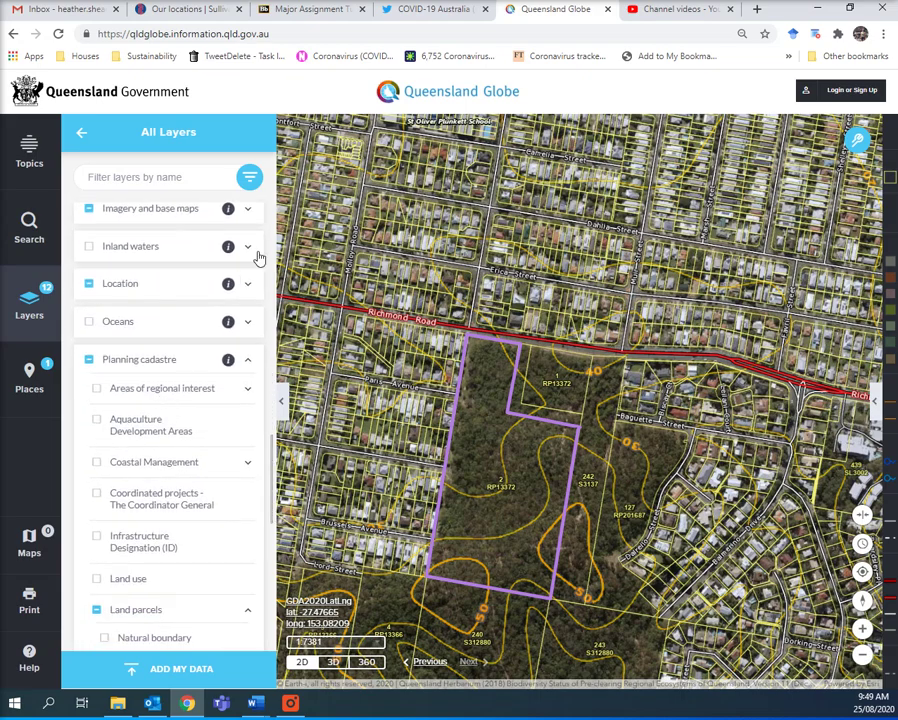
Step: Enable Watercourse under Inland waters and zoom to about 1:2657 centred on the site
left_click(248, 250)
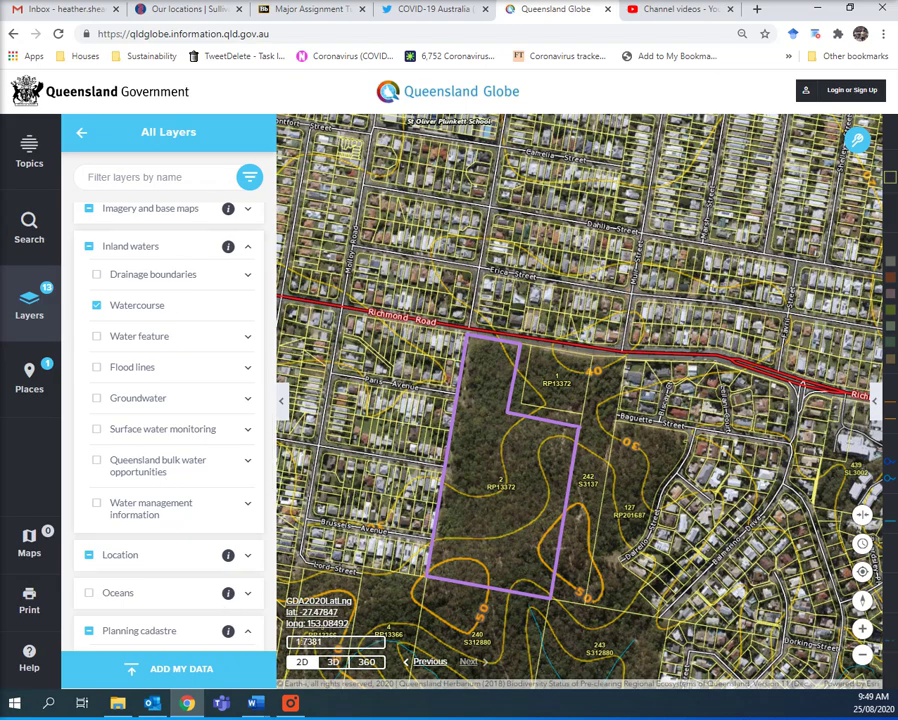
scroll(503, 492, "up", 2)
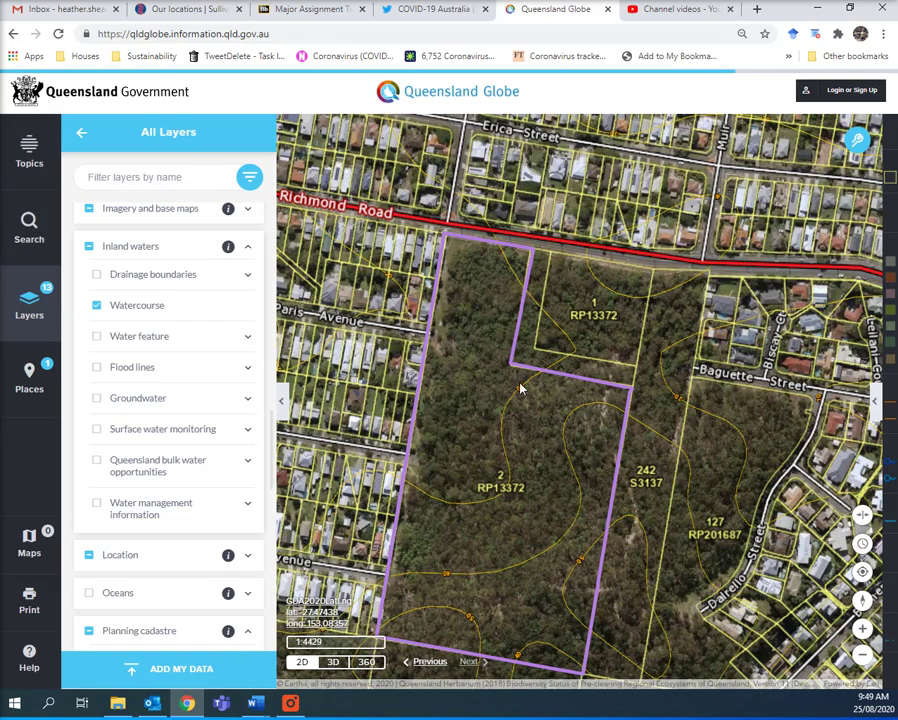
left_click_drag(407, 225, 424, 152)
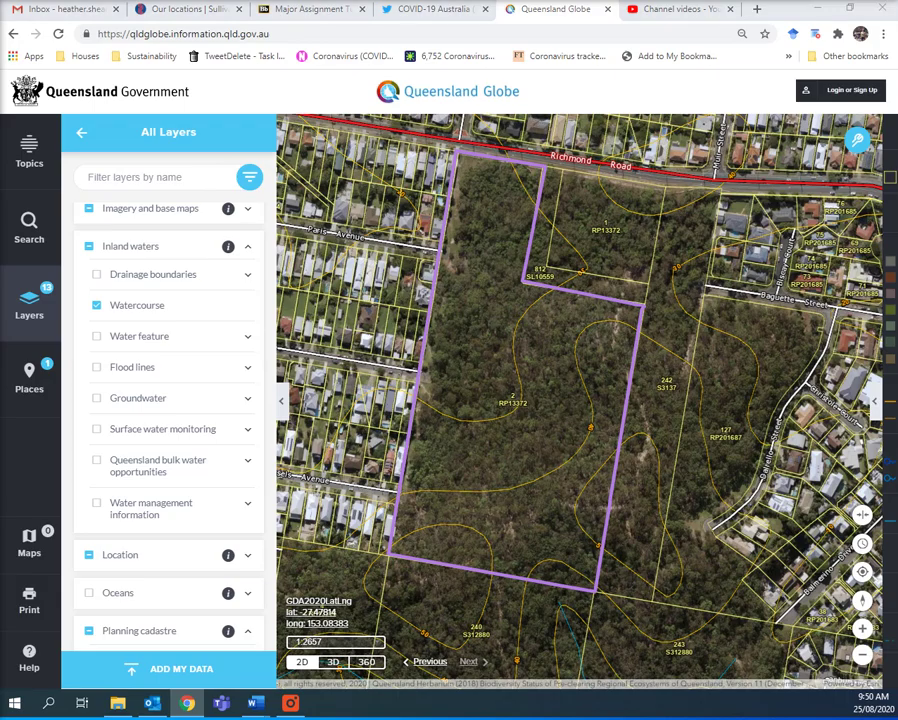
key("alt+Tab")
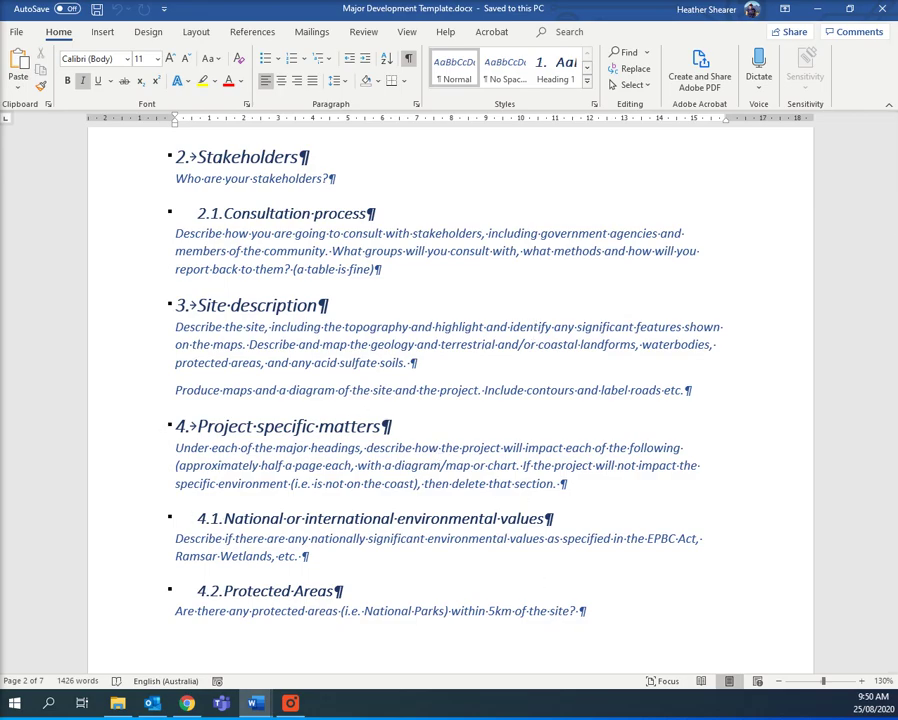
key("alt+Tab")
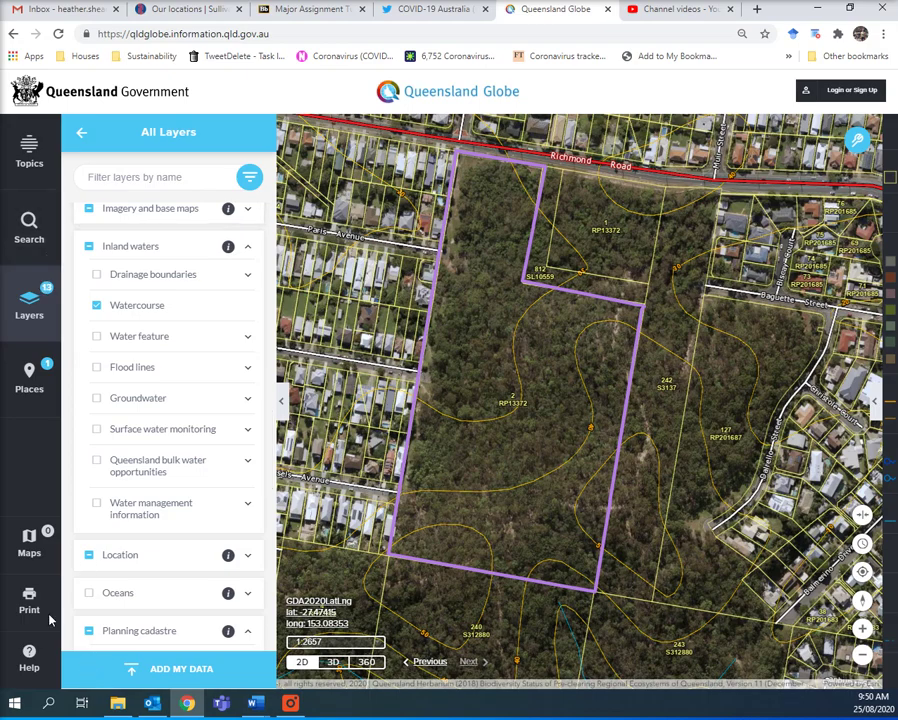
Step: Open the print preview as A4 portrait at a 1:5000 scale
left_click(18, 607)
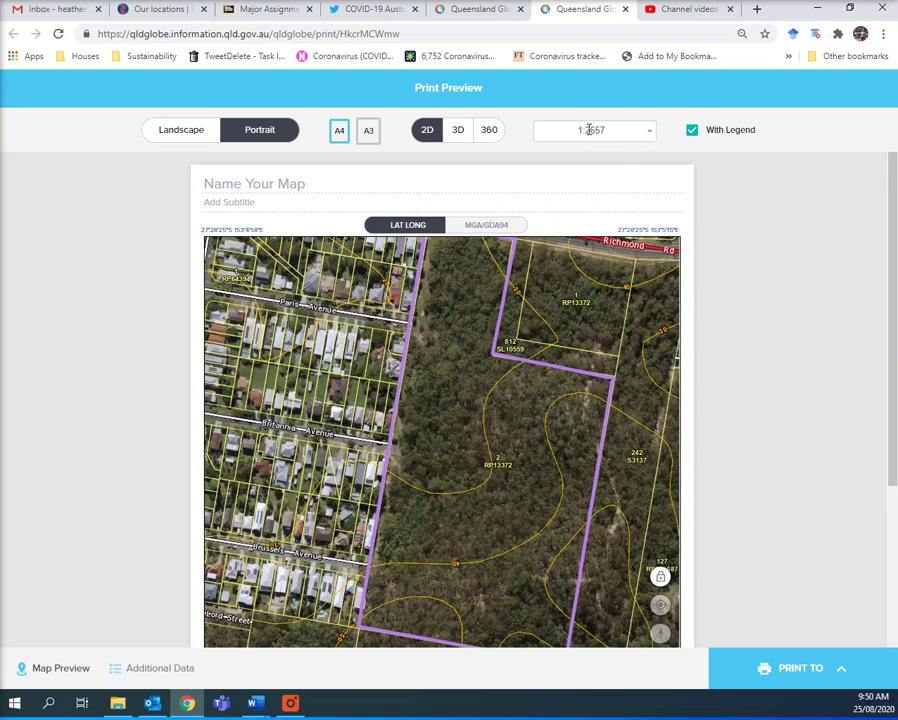
left_click(590, 130)
left_click(556, 147)
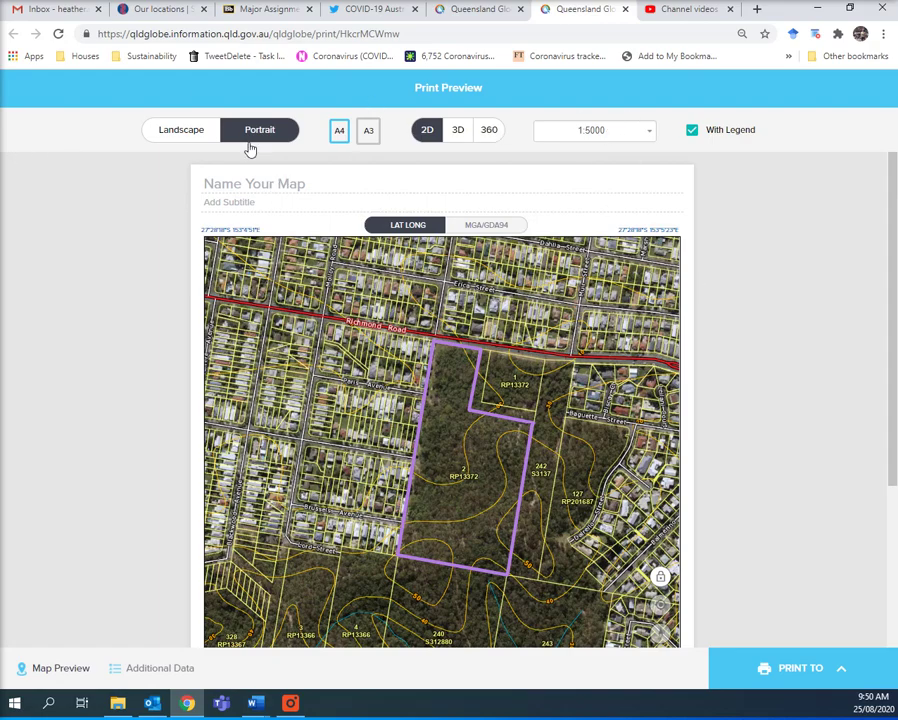
Step: Reveal the PDF and PNG output choices under PRINT TO
scroll(805, 406, "down", 2)
scroll(808, 415, "down", 1)
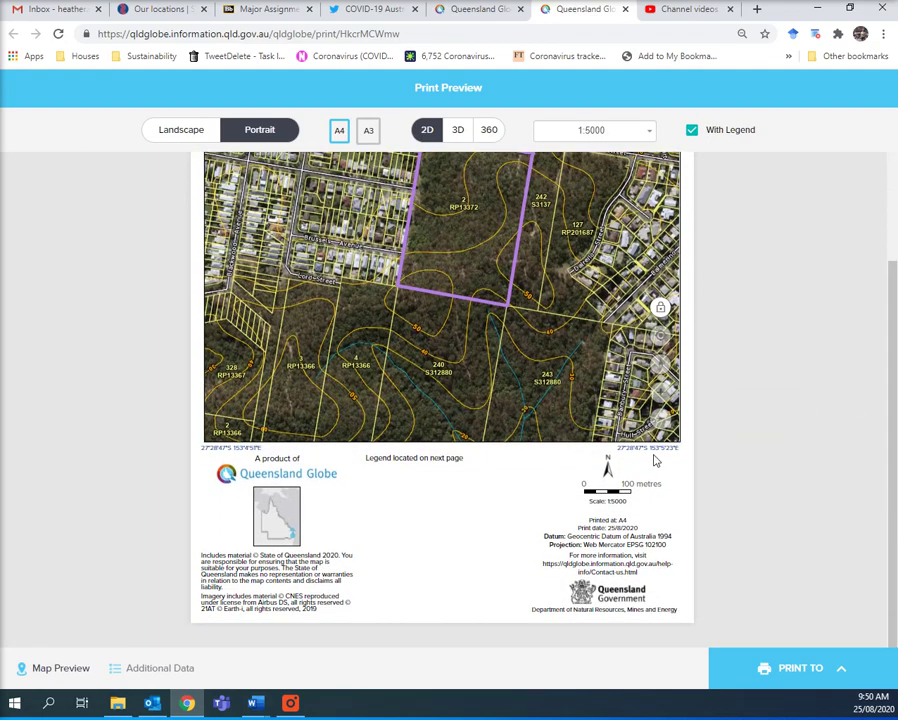
scroll(652, 445, "up", 3)
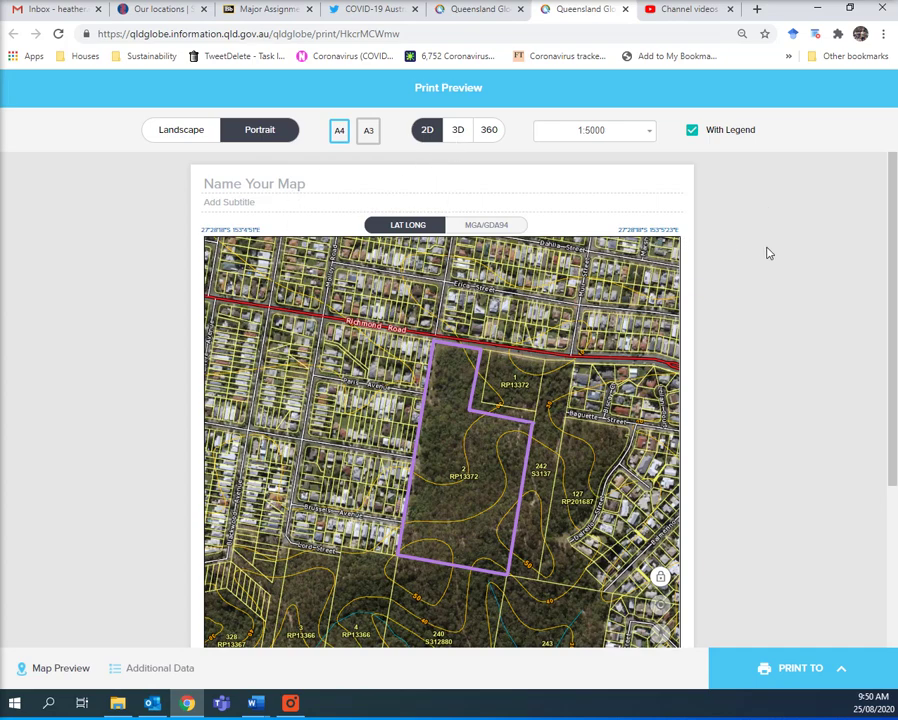
scroll(760, 256, "down", 2)
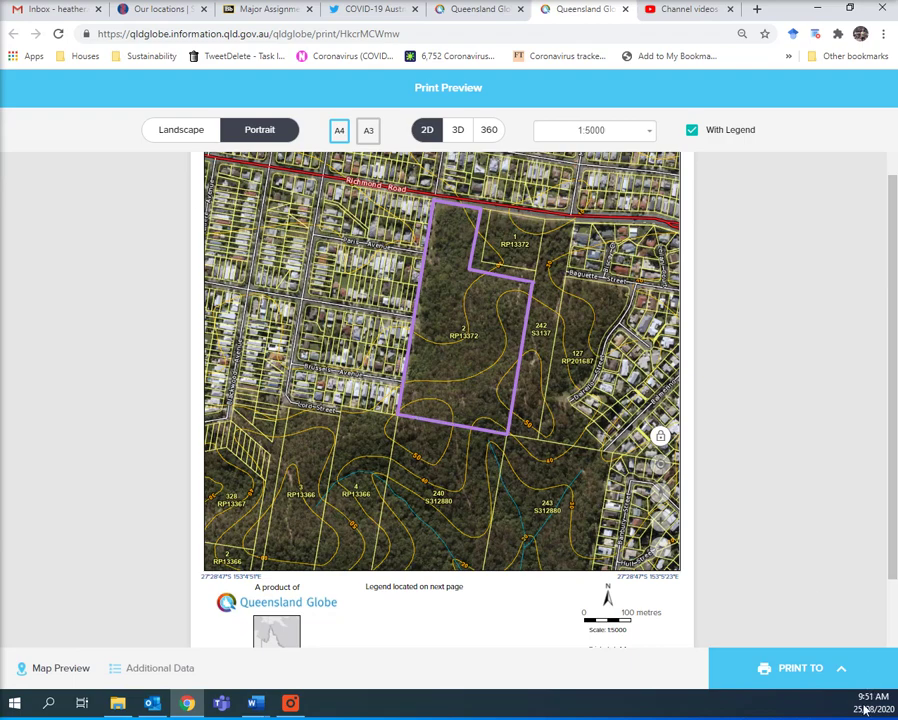
left_click(812, 678)
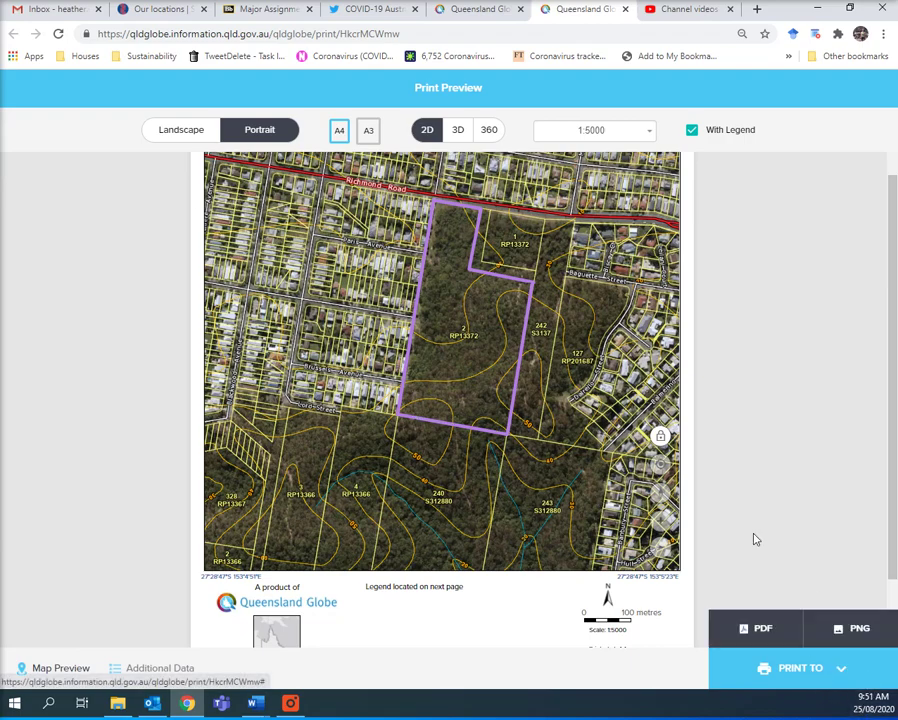